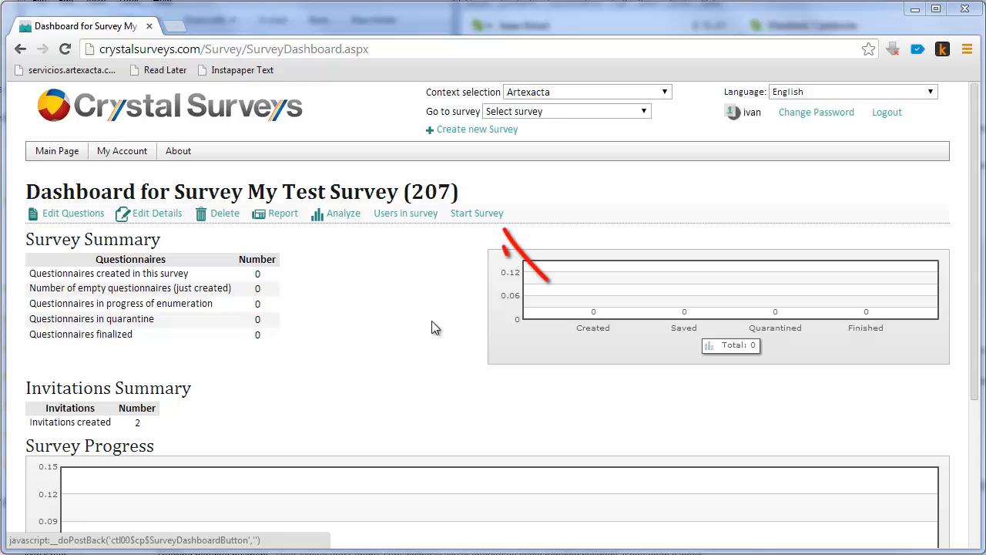
# Start My Test Survey from its dashboard.
pyautogui.click(466, 215)
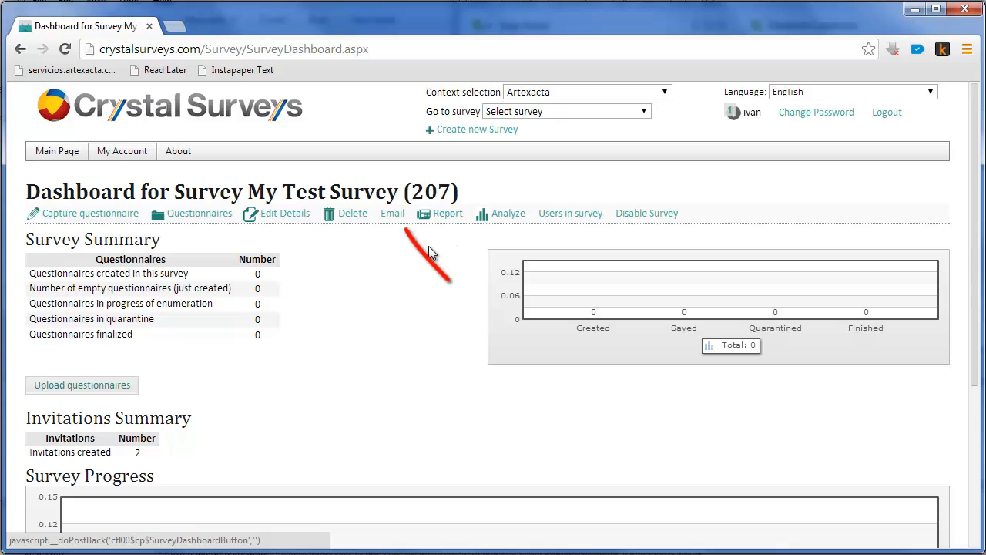
# Review the single-address email invitation form with its default text, close it and return to the survey dashboard.
pyautogui.click(395, 218)
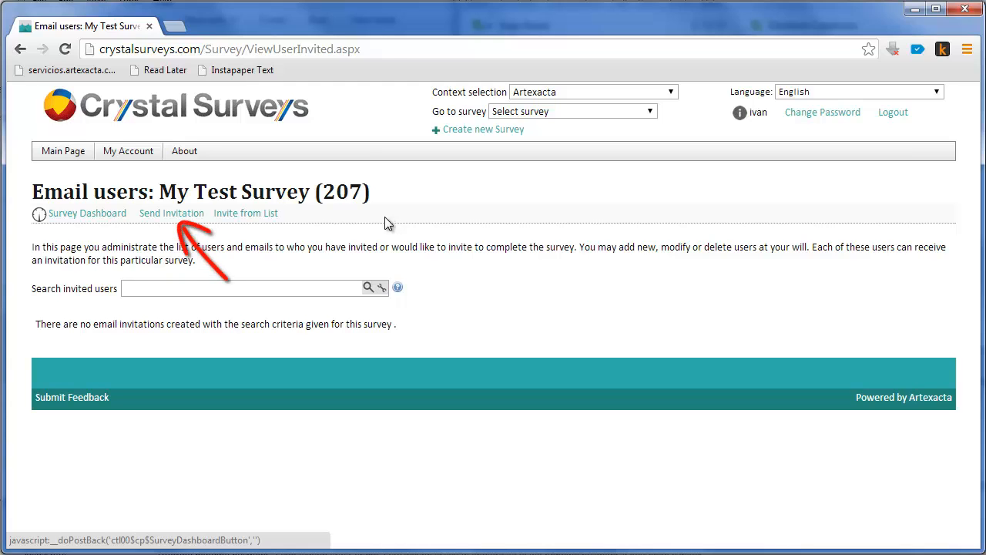
pyautogui.click(194, 217)
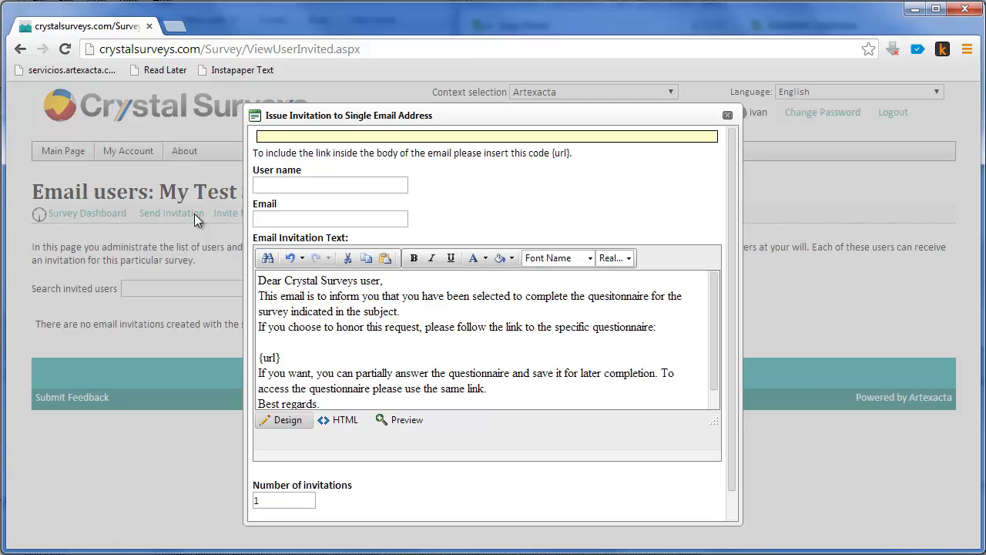
pyautogui.click(727, 116)
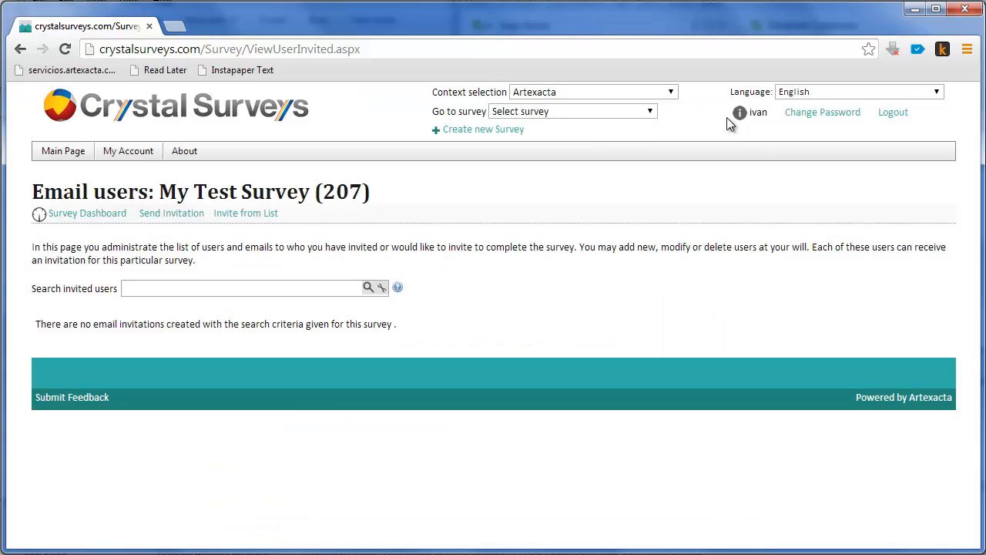
pyautogui.click(116, 213)
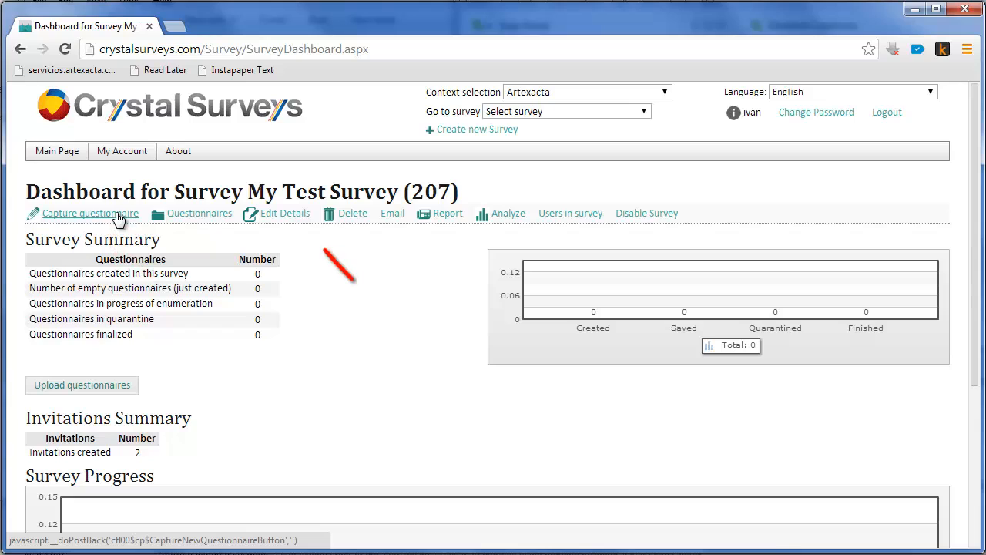
# Replace the email invitation text in the survey details with the copied "Dear friend," version containing {url}, and save the survey.
pyautogui.click(285, 215)
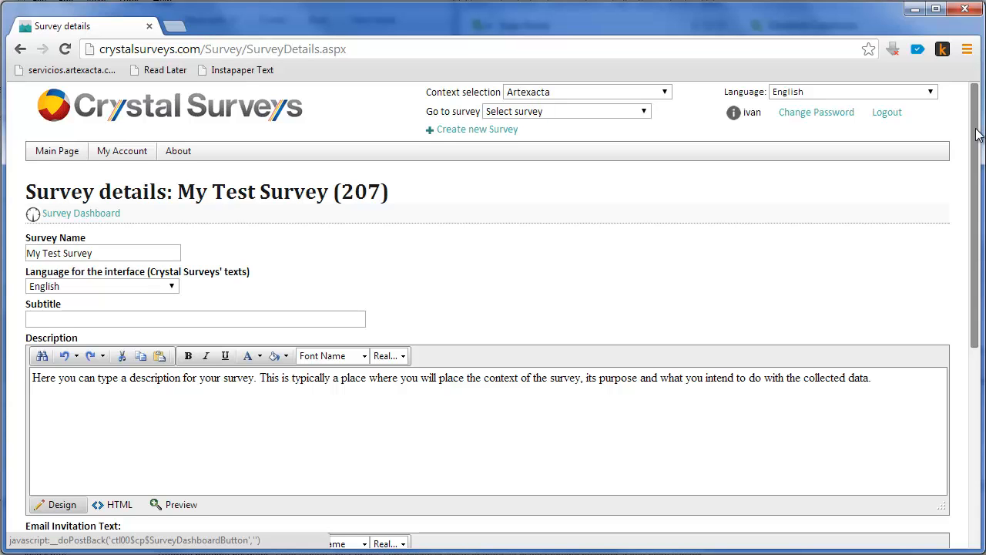
pyautogui.moveTo(977, 132); pyautogui.dragTo(918, 312)
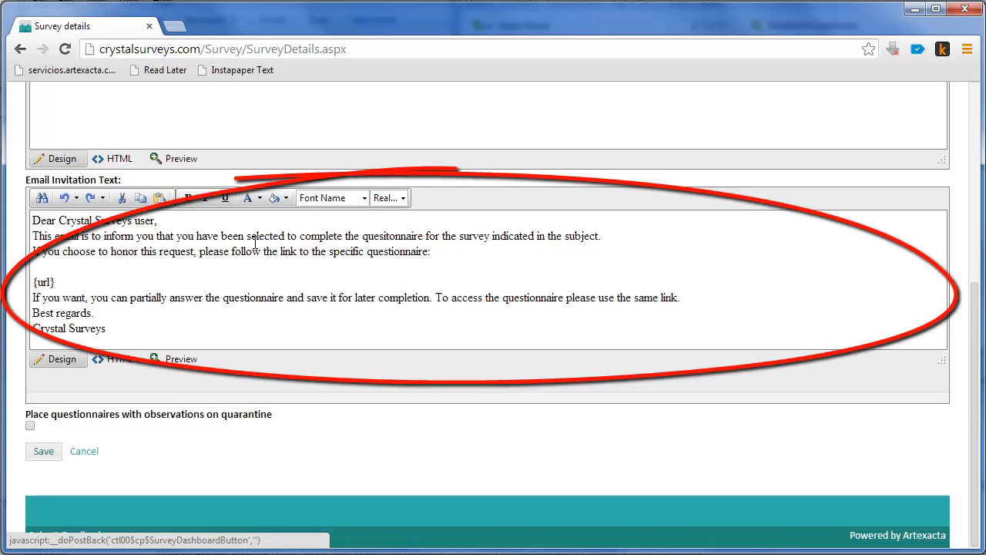
pyautogui.click(258, 223)
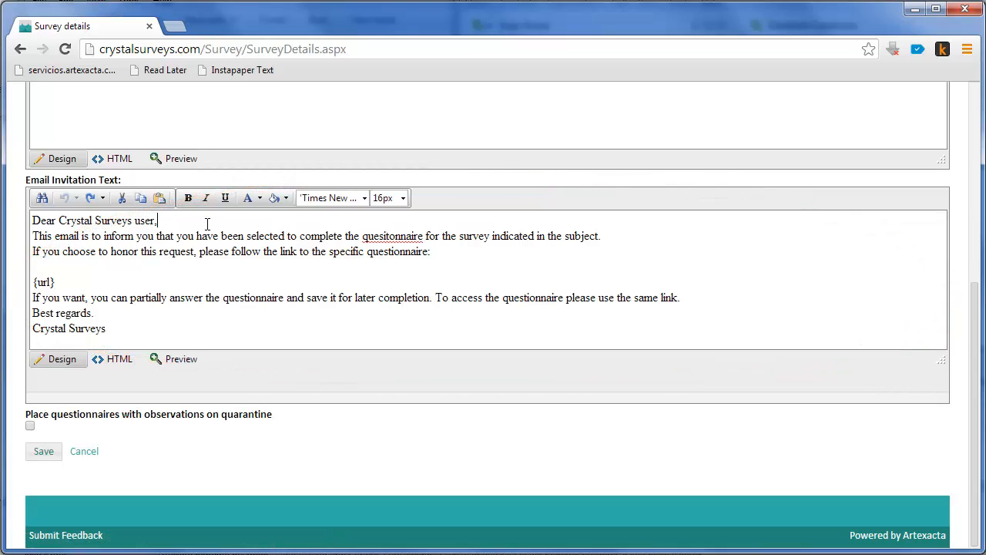
pyautogui.hotkey('ctrl', 'a')
pyautogui.hotkey('ctrl', 'v')
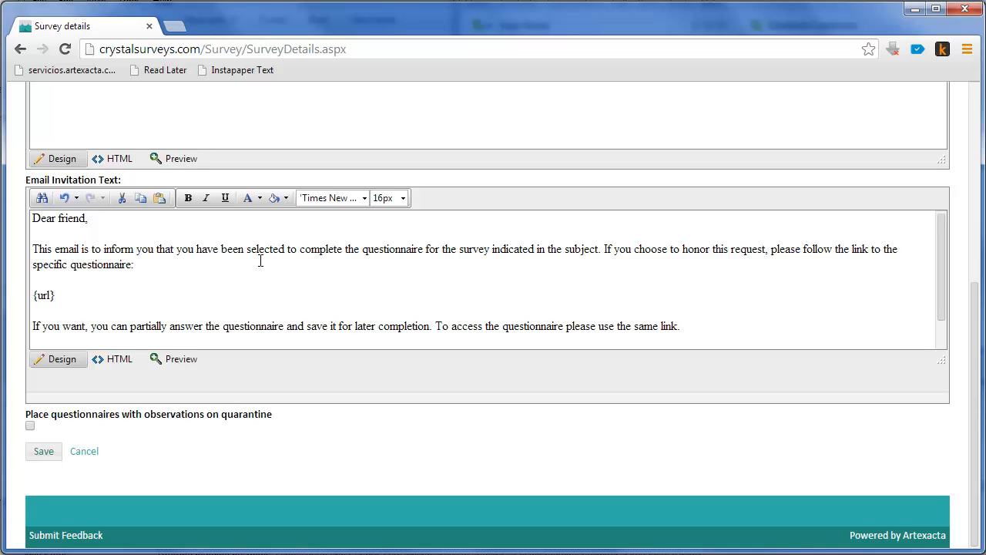
pyautogui.click(44, 452)
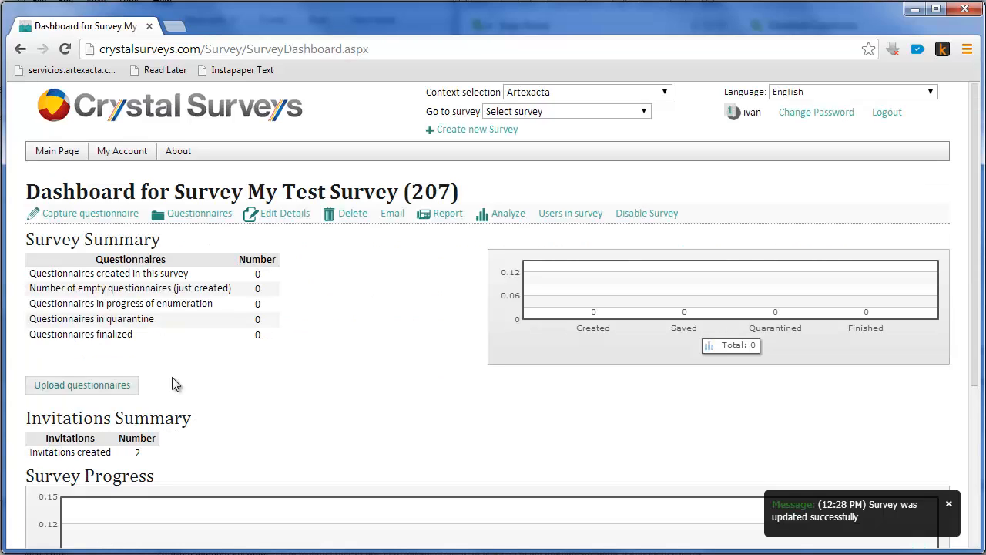
# Open a new single-address email invitation for the survey and enter the recipient's full name and email address.
pyautogui.click(390, 220)
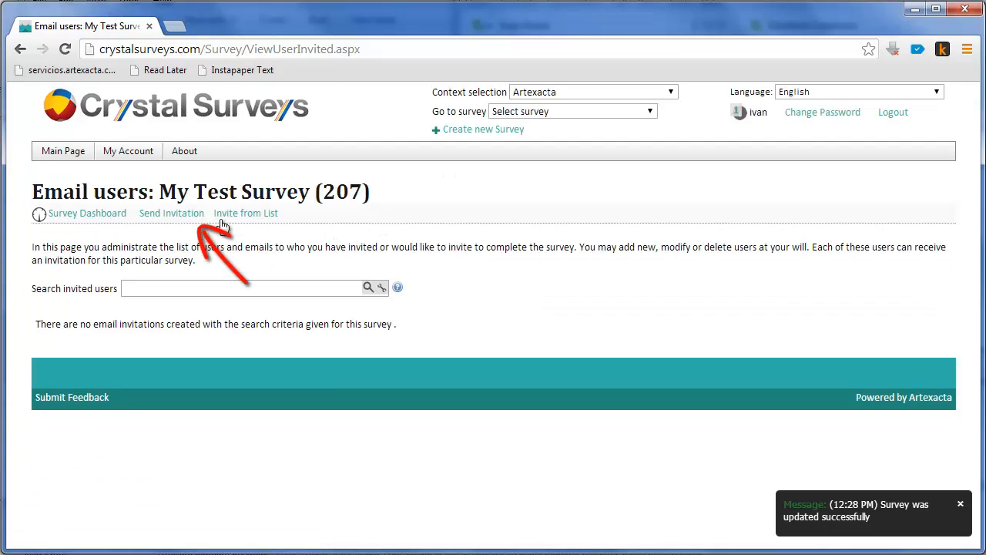
pyautogui.click(191, 222)
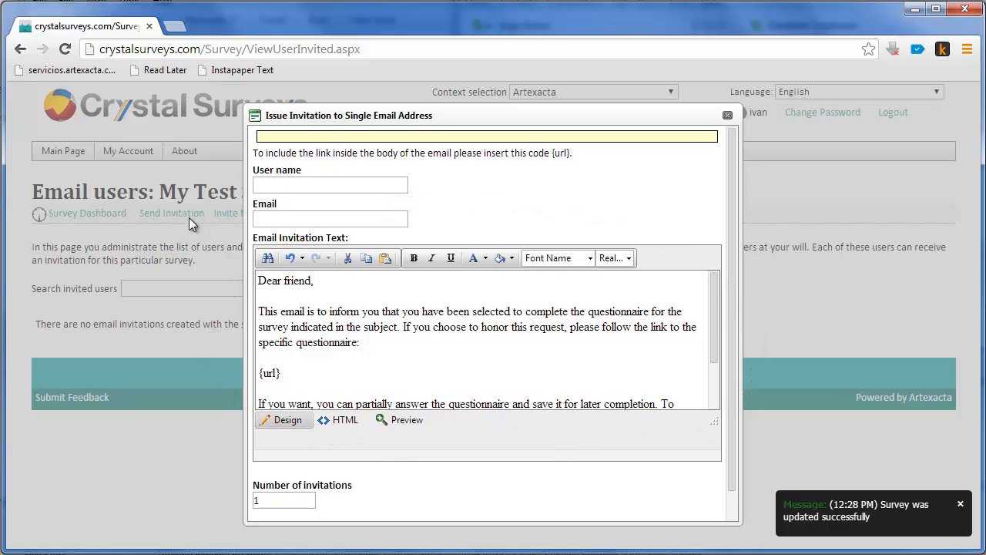
pyautogui.click(275, 183)
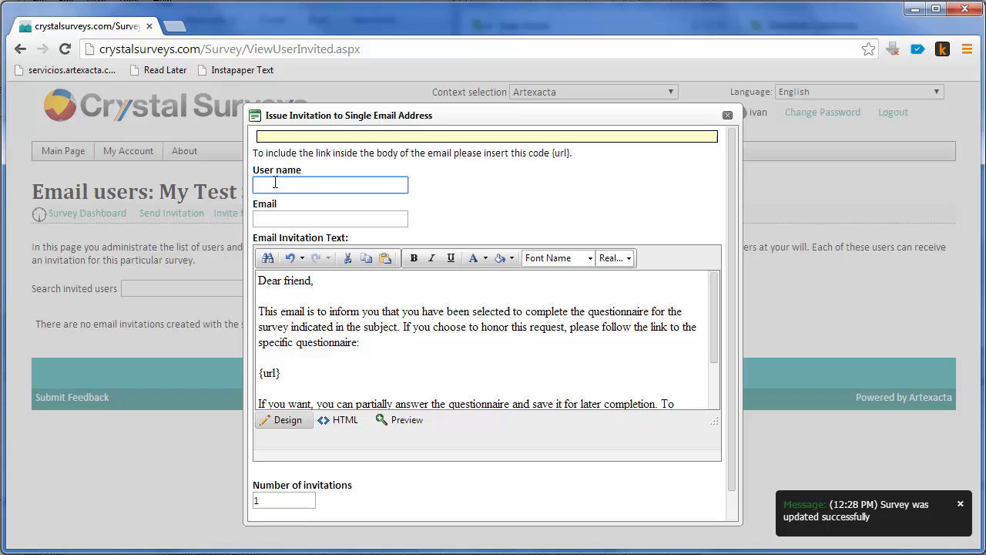
pyautogui.write('Alonso Fictitious')
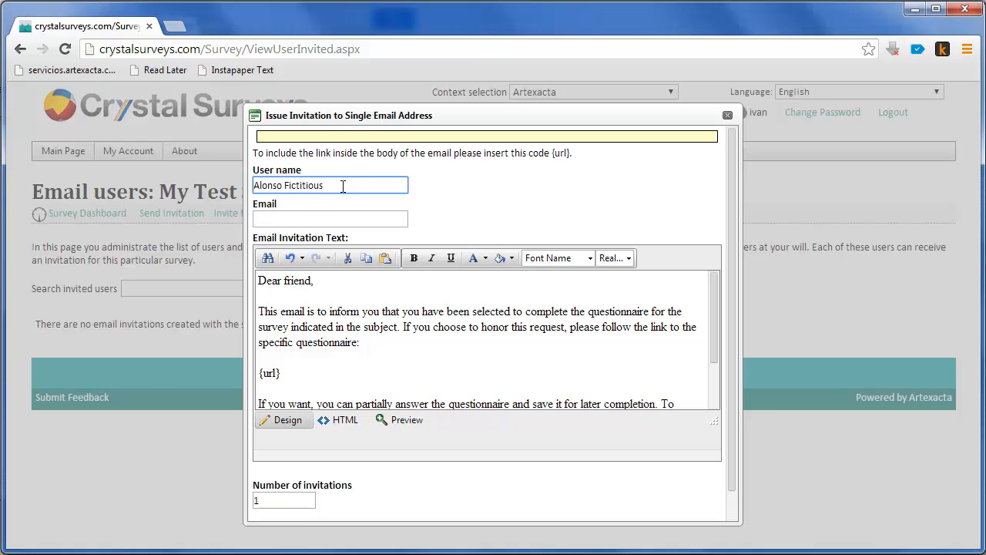
pyautogui.press('Tab')
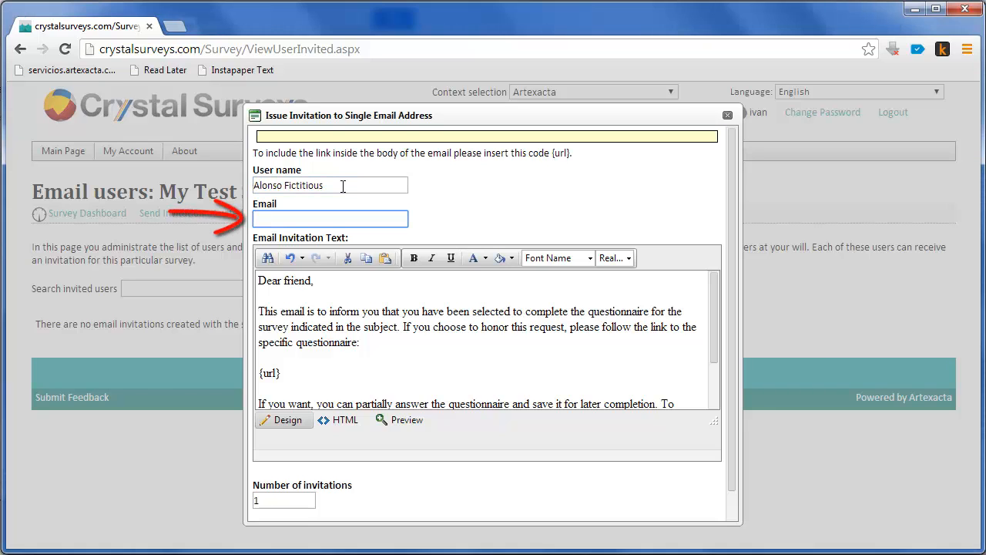
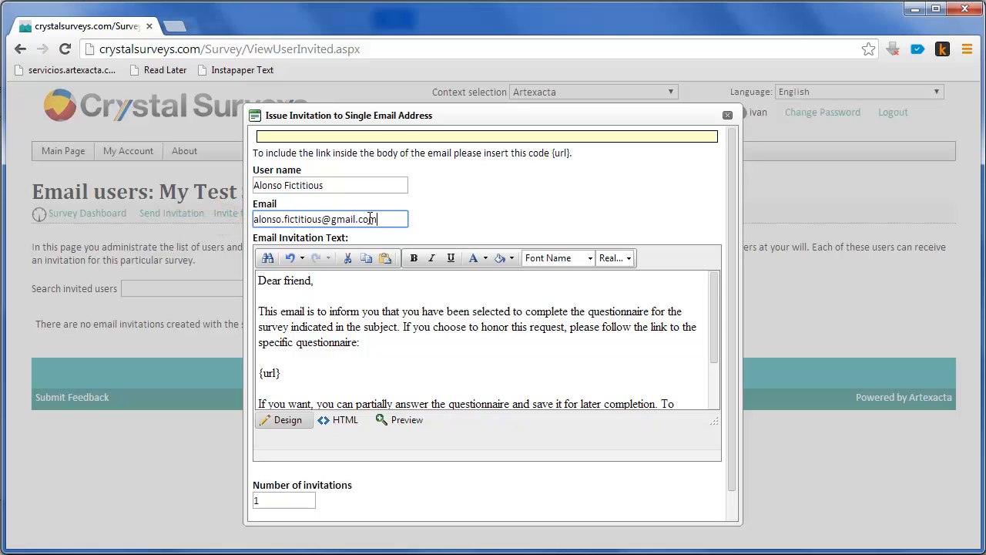
# Set the number of invitations to 3 and send the invitation.
pyautogui.moveTo(731, 225); pyautogui.dragTo(727, 262)
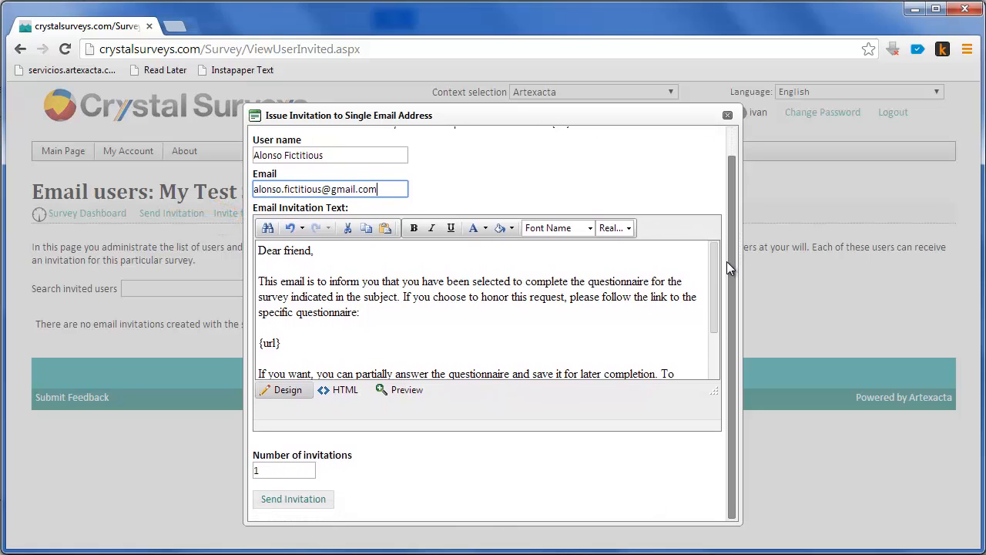
pyautogui.click(301, 469)
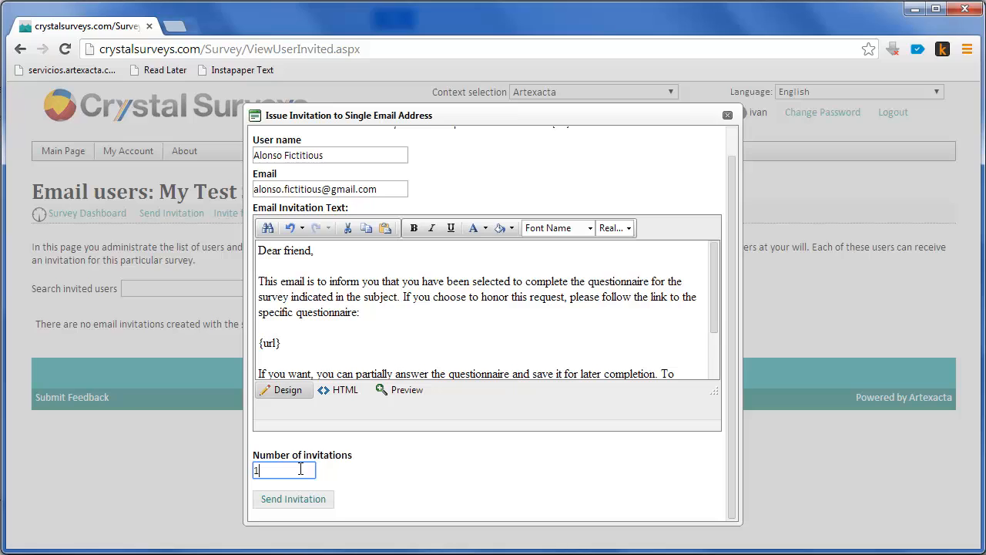
pyautogui.press('BackSpace')
pyautogui.write('3')
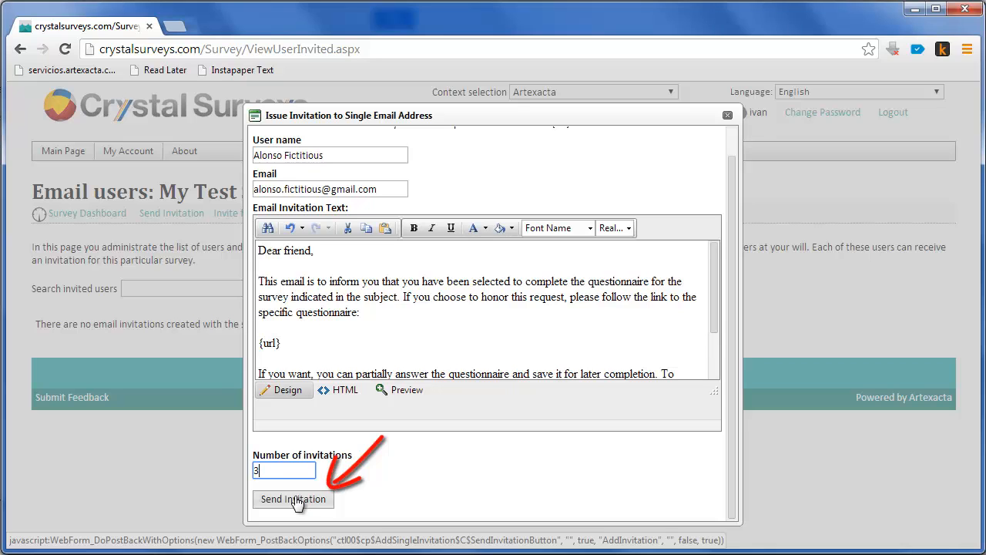
pyautogui.click(295, 499)
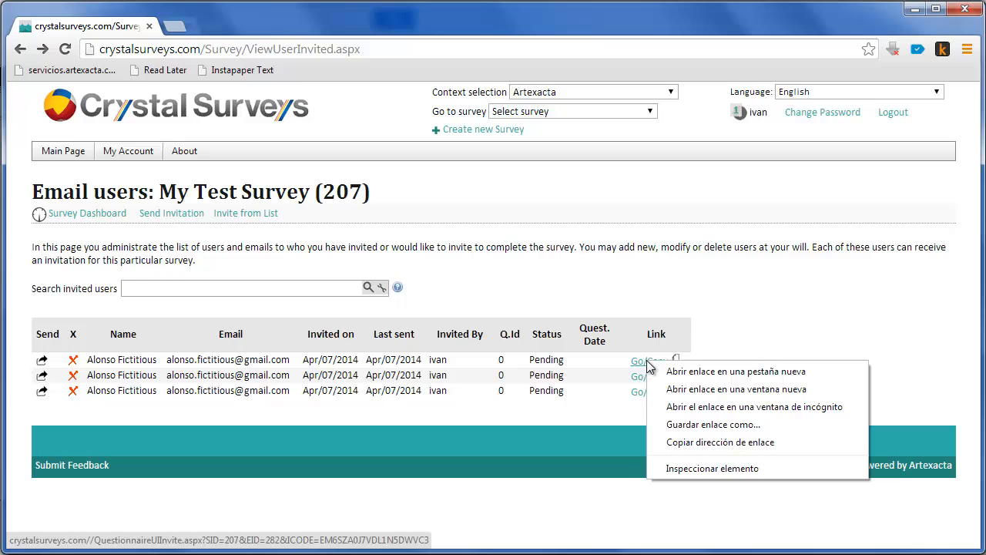
# Copy the link address of the first invitation in the invited users list.
pyautogui.click(696, 443)
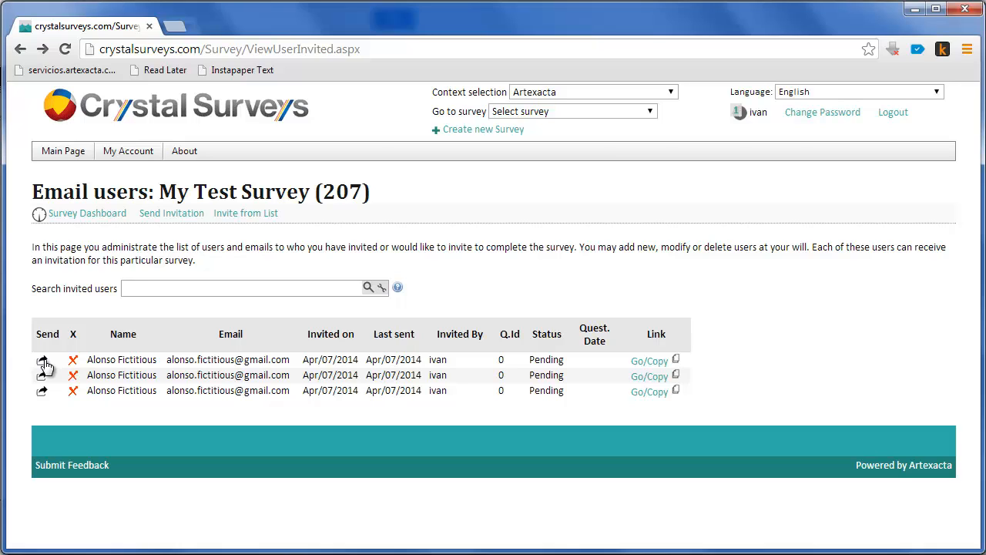
# Switch to the recipient's Gmail inbox, open the My Test Survey conversation and follow the questionnaire link in the first message.
pyautogui.hotkey('alt', 'Tab')
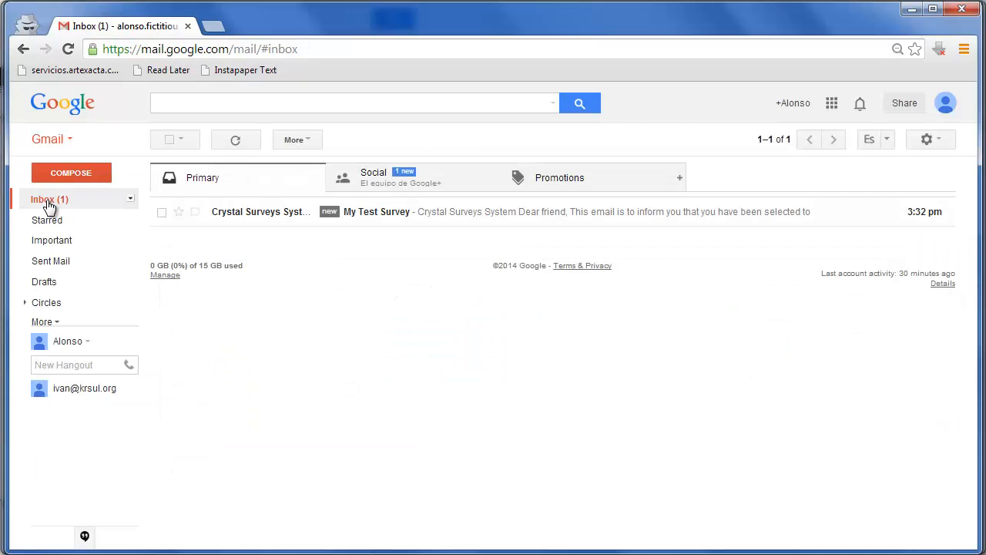
pyautogui.click(48, 204)
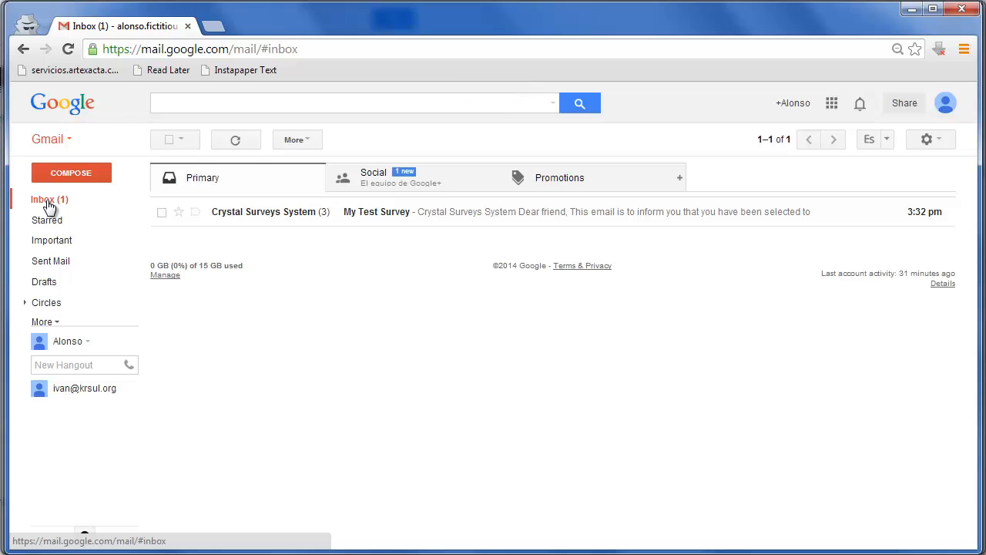
pyautogui.click(318, 223)
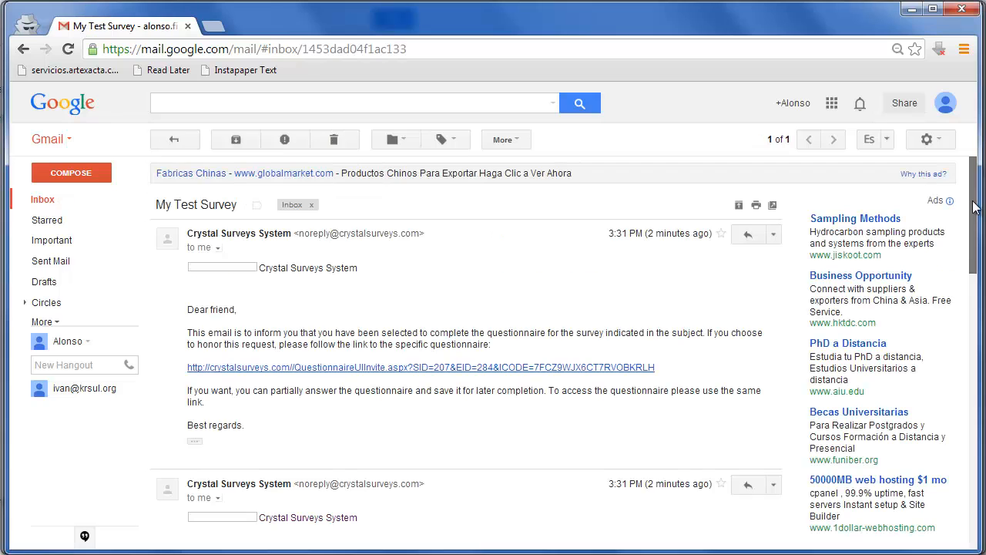
pyautogui.moveTo(973, 207); pyautogui.dragTo(968, 182)
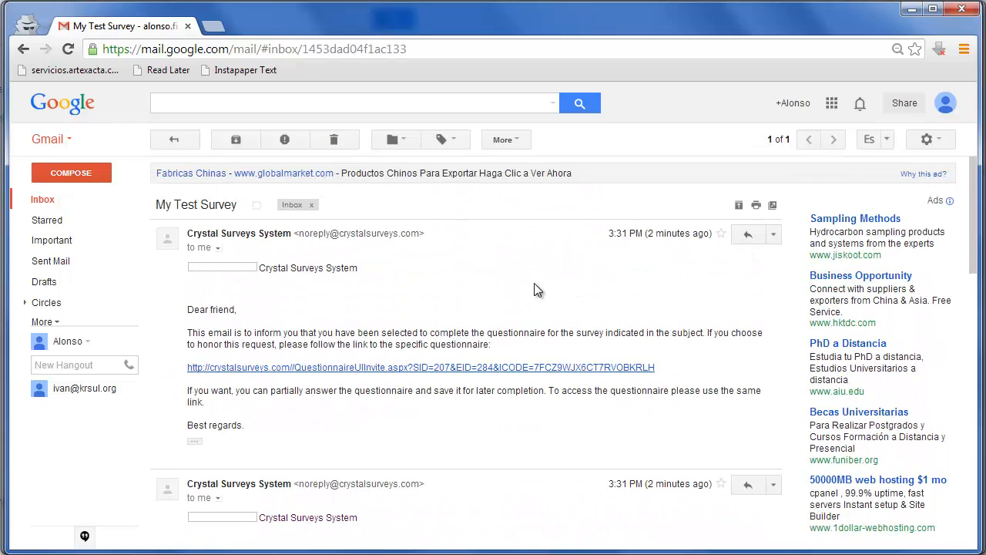
pyautogui.click(249, 376)
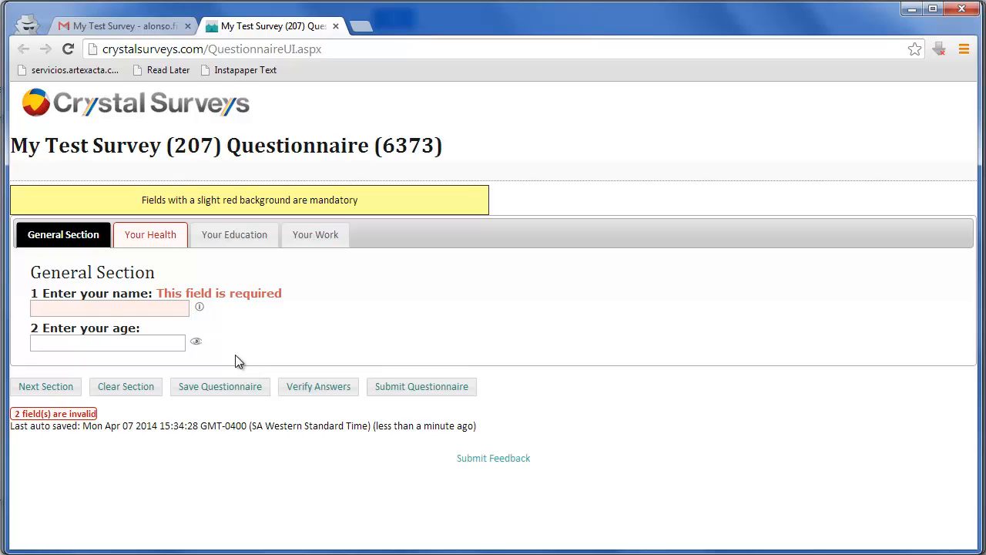
# Answer the General Section with the respondent's full name and age 34, and save the questionnaire.
pyautogui.click(153, 309)
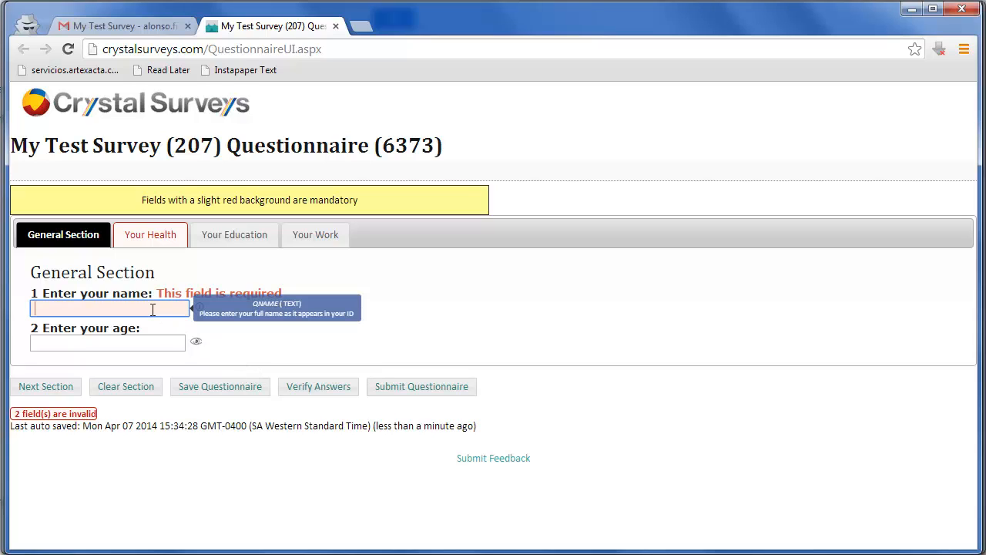
pyautogui.write('Al')
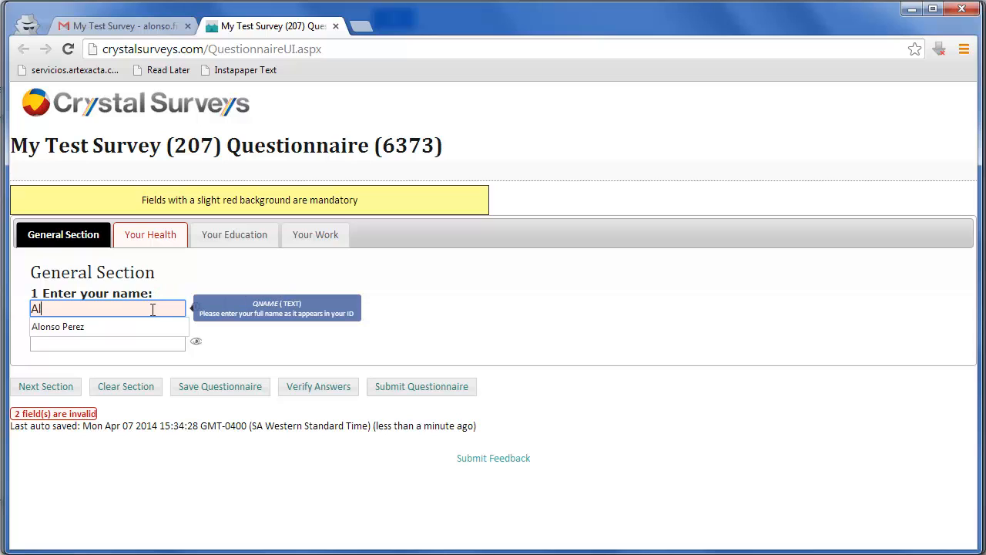
pyautogui.press('Down')
pyautogui.press('Tab')
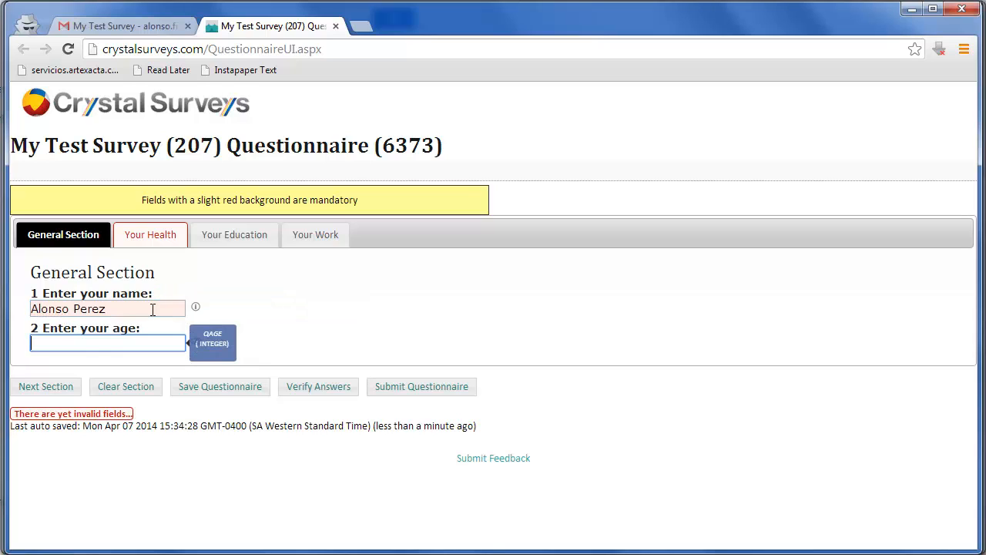
pyautogui.write('34')
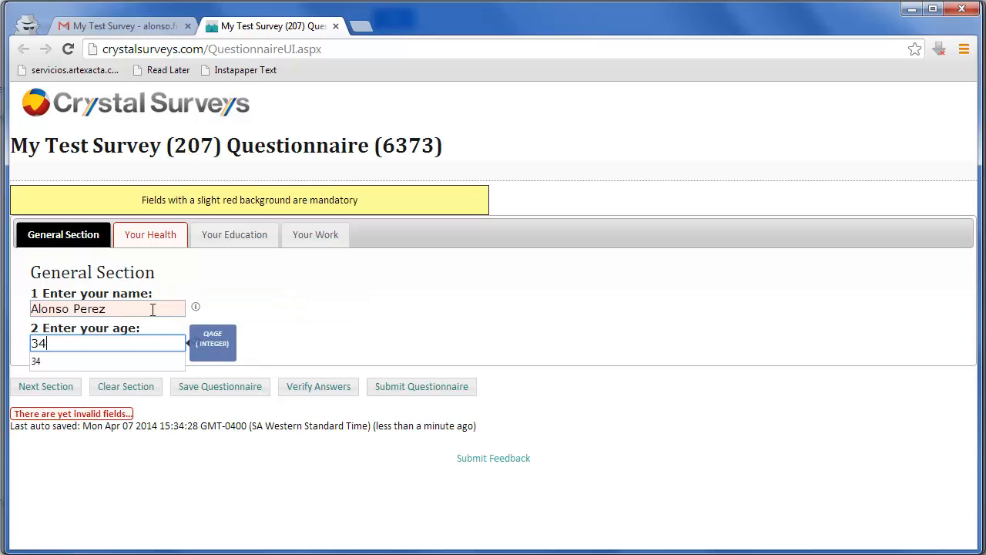
pyautogui.click(208, 292)
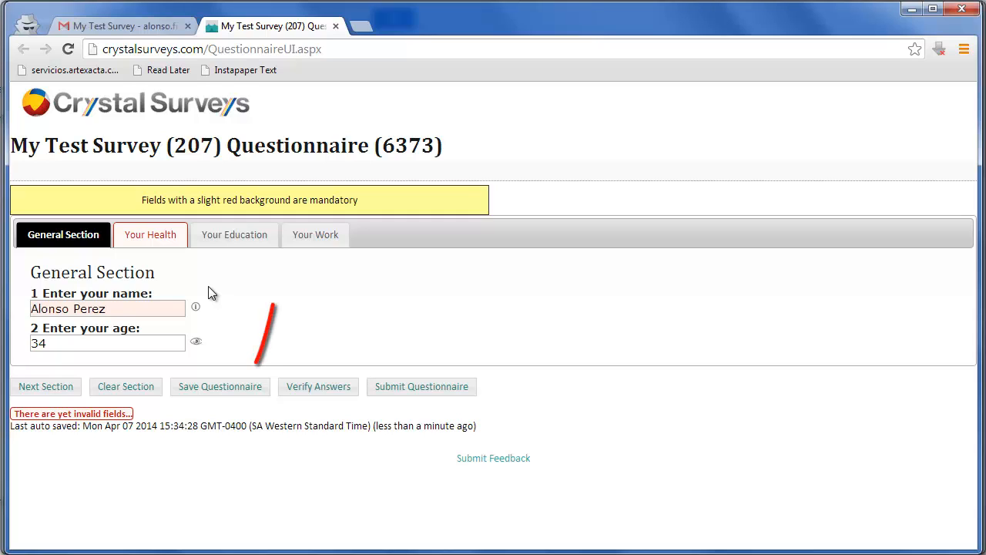
pyautogui.click(221, 388)
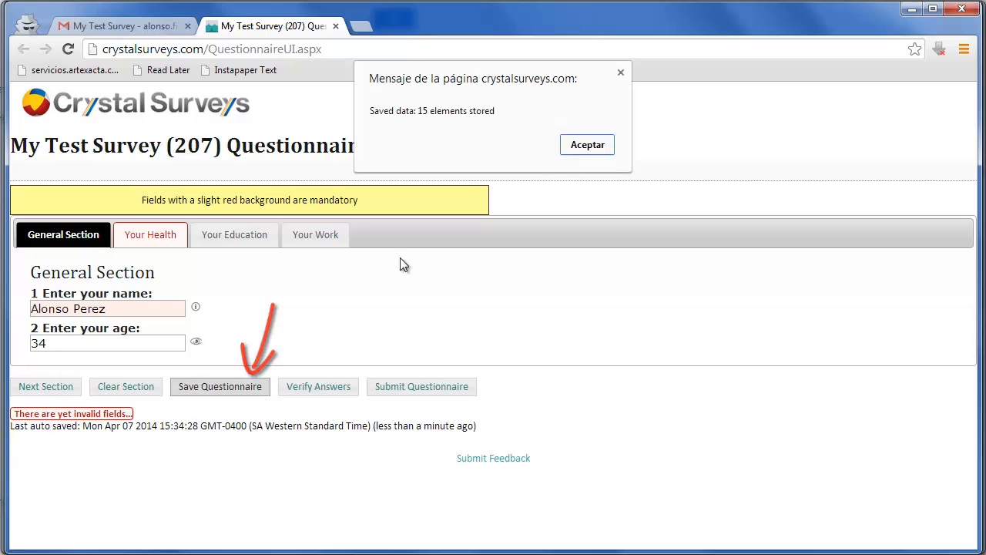
pyautogui.click(582, 147)
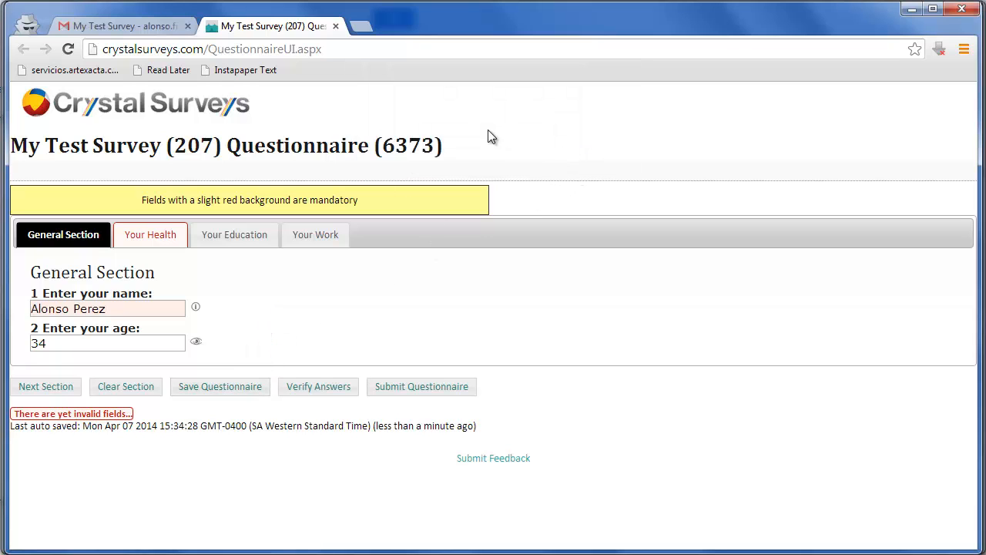
# Close the questionnaire and reopen it from the same link in the first invitation email.
pyautogui.click(335, 26)
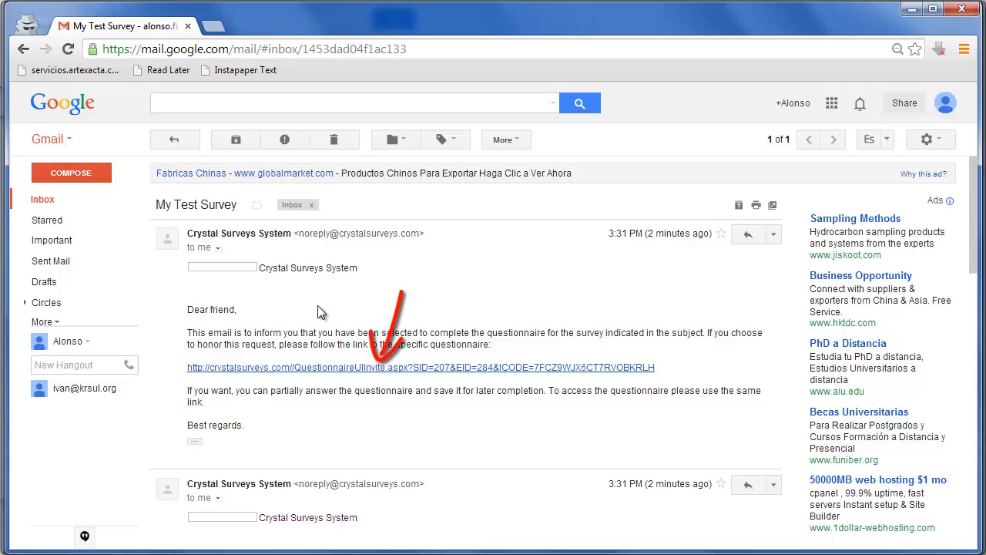
pyautogui.click(320, 366)
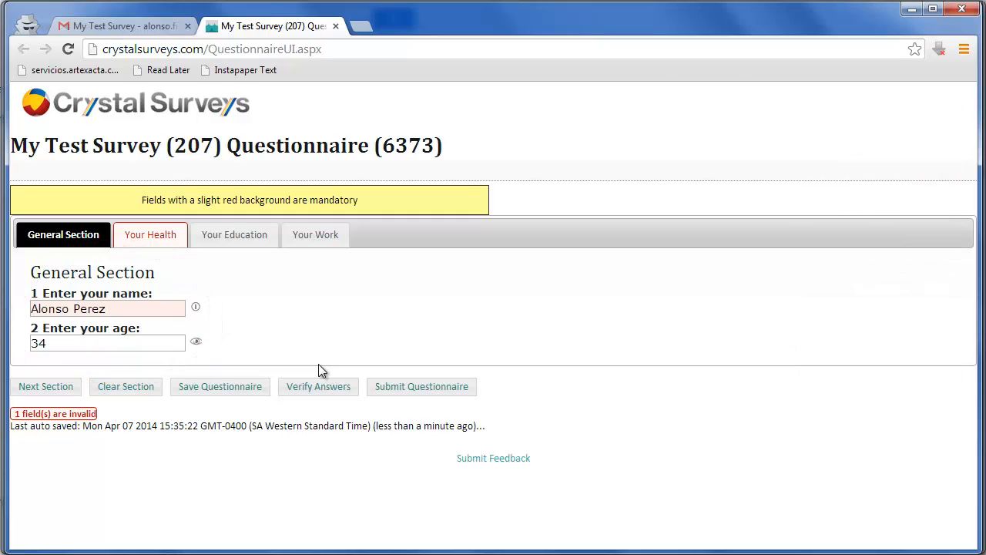
# Answer Yes to the smoking question under Your Health, complete the remaining sections and submit the questionnaire.
pyautogui.click(165, 240)
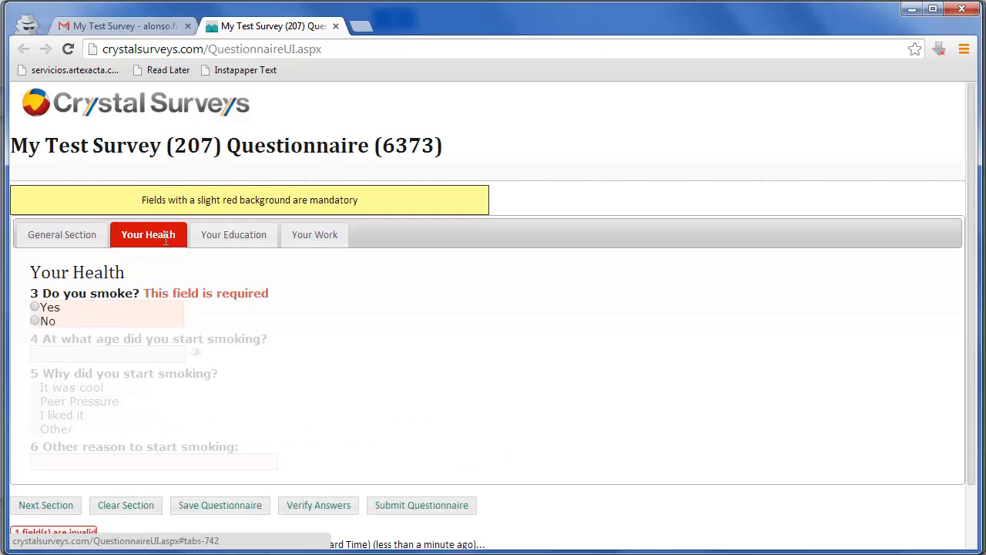
pyautogui.click(46, 308)
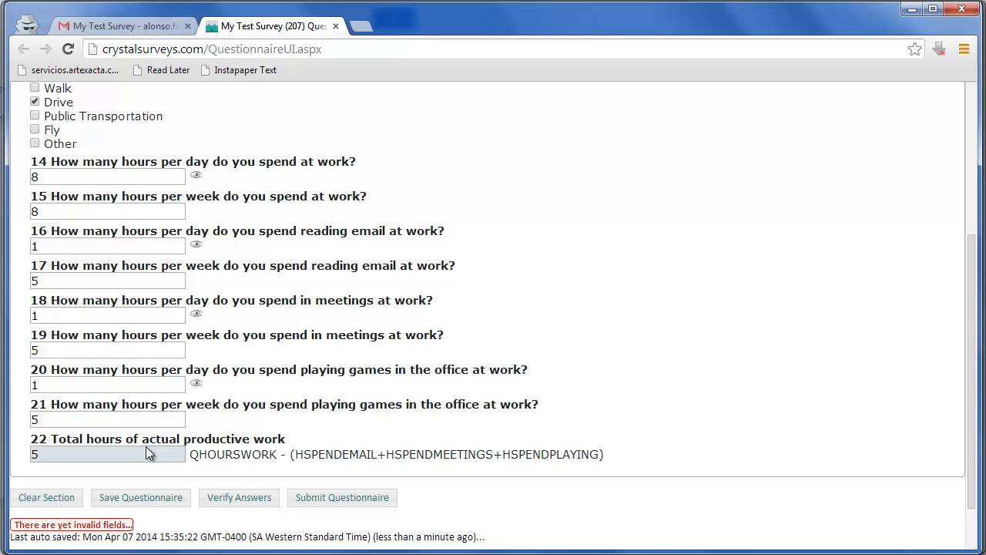
pyautogui.click(318, 498)
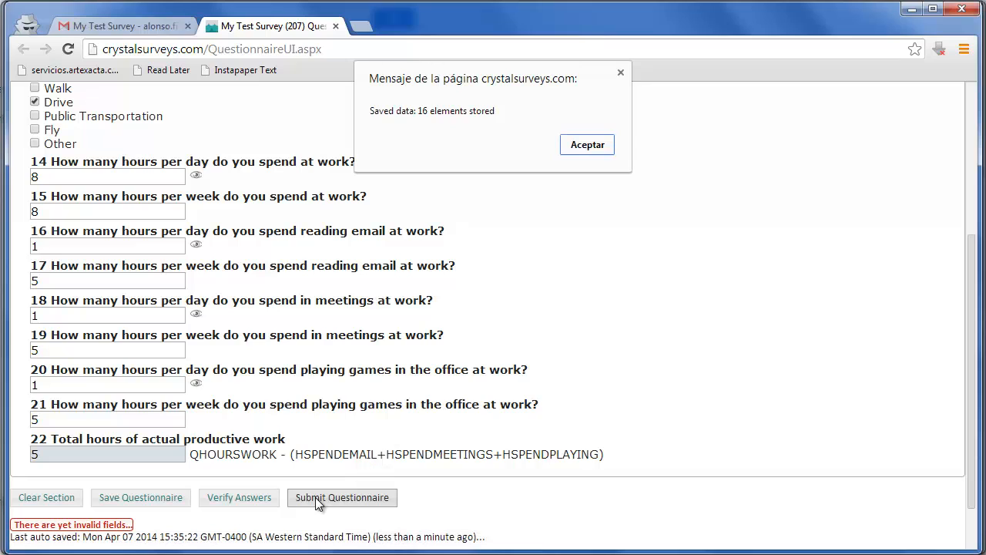
pyautogui.click(582, 146)
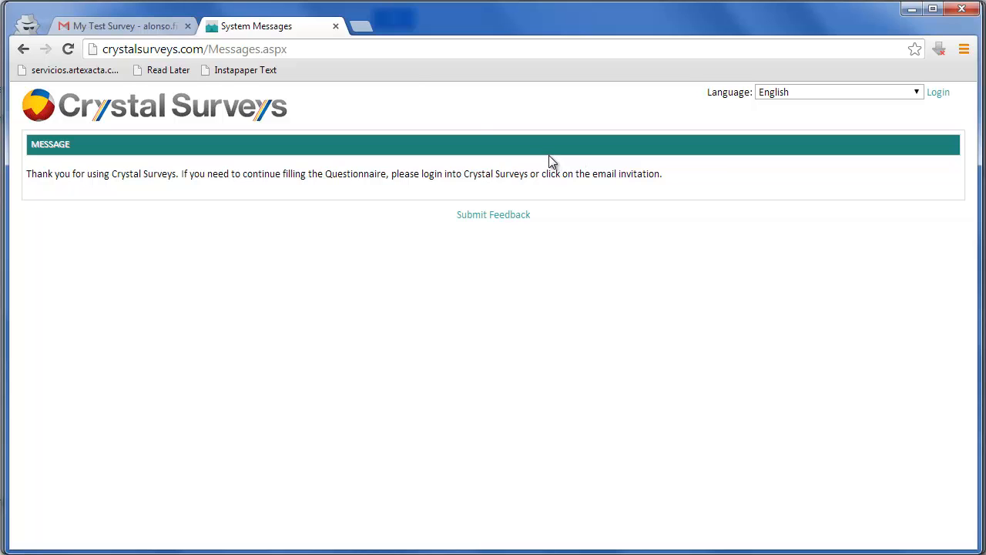
# Return to the Gmail conversation, retry the first invitation's questionnaire link, and follow the link in the second invitation message.
pyautogui.click(337, 26)
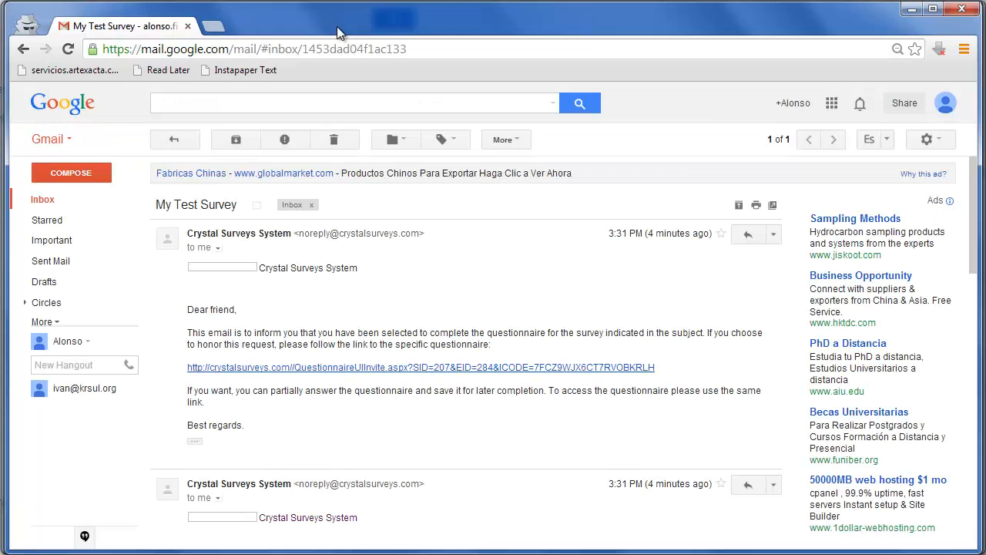
pyautogui.click(384, 370)
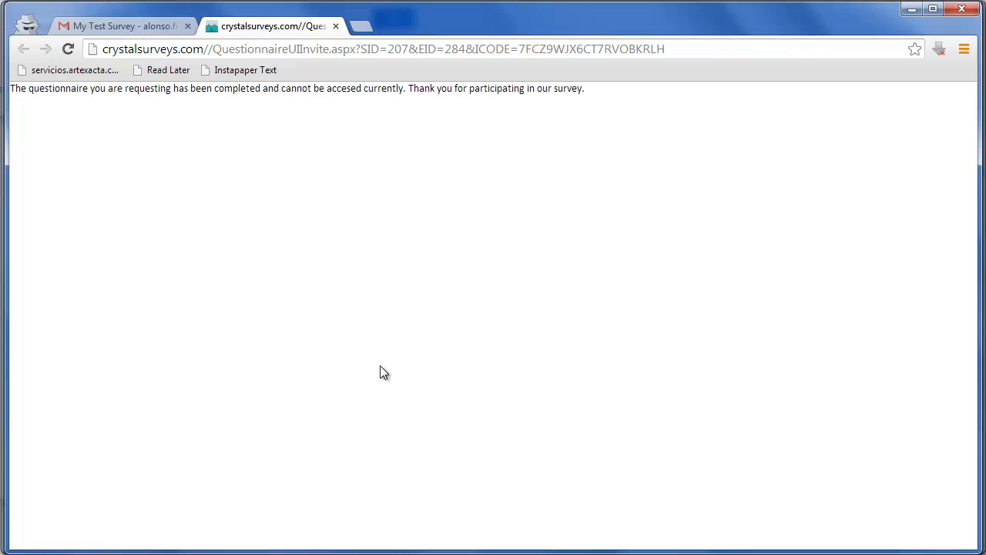
pyautogui.click(335, 28)
pyautogui.moveTo(972, 214); pyautogui.dragTo(964, 314)
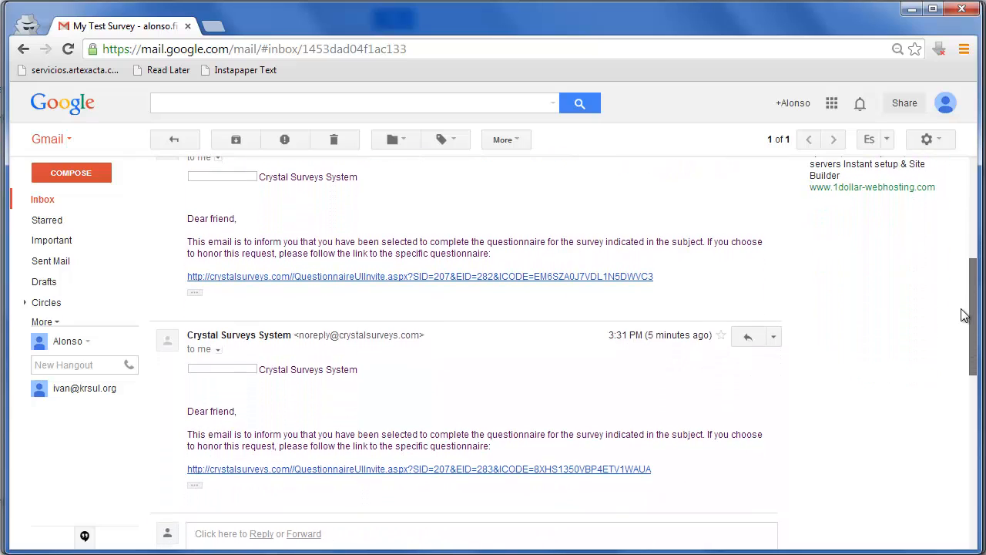
pyautogui.click(607, 276)
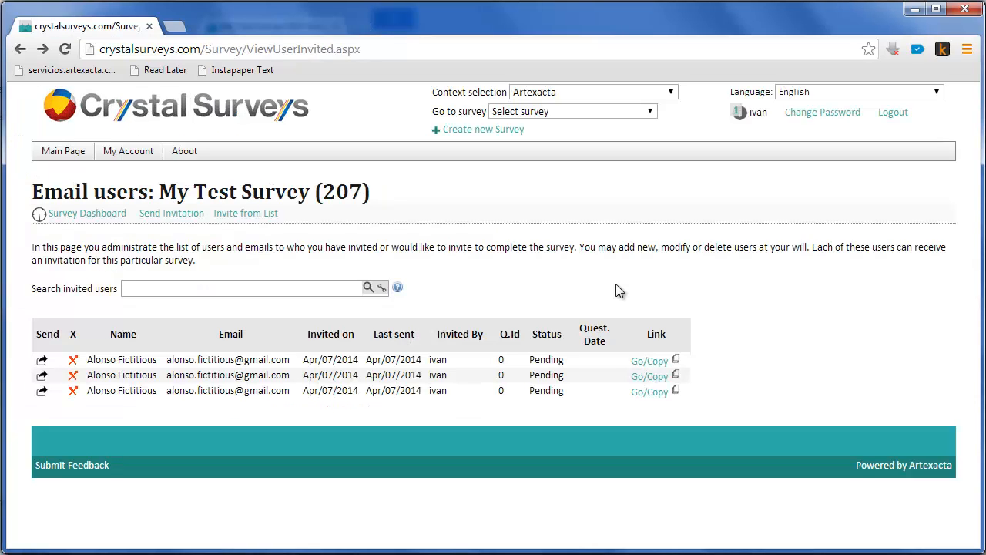
# Switch to the survey administration window, open the survey dashboard and examine the Created and Finished bars in the summary chart.
pyautogui.click(88, 217)
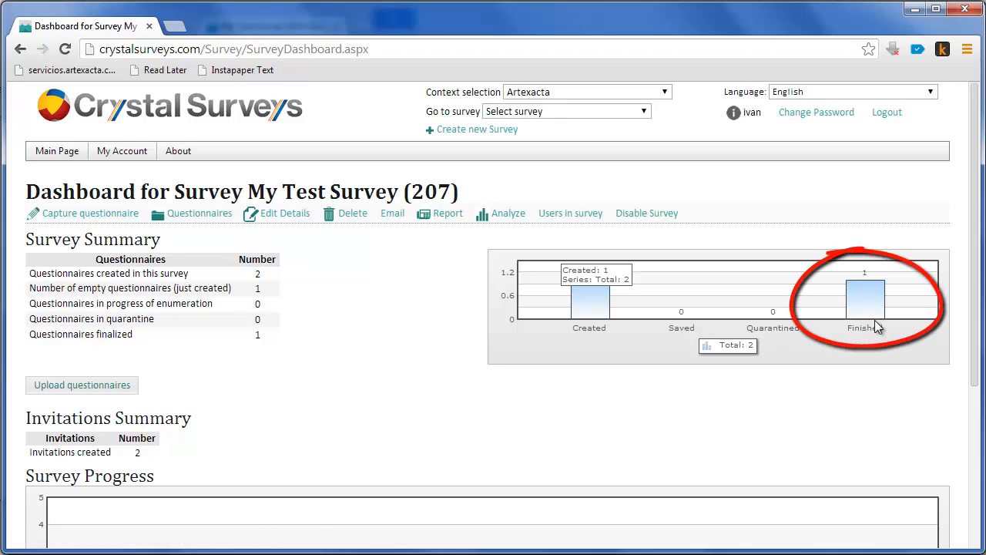
pyautogui.moveTo(871, 307)
pyautogui.moveTo(595, 306)
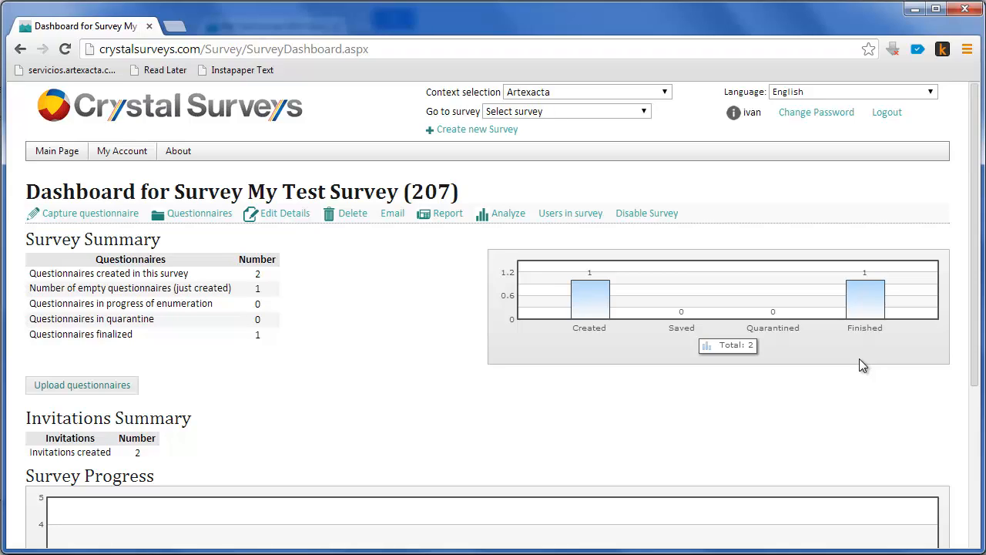
# Open the survey's email users list and check the questionnaire status of each of the invitations.
pyautogui.click(393, 220)
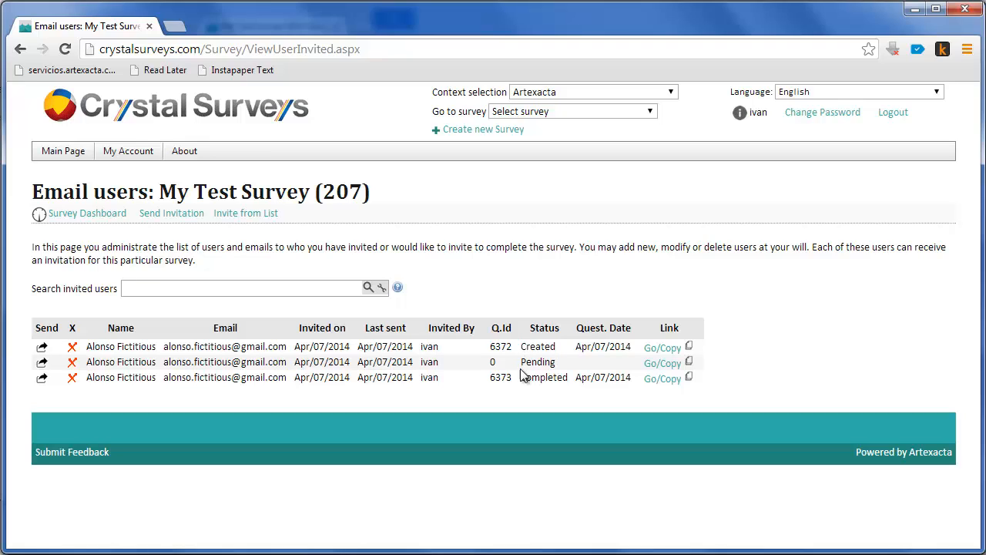
pyautogui.moveTo(522, 378); pyautogui.dragTo(571, 383)
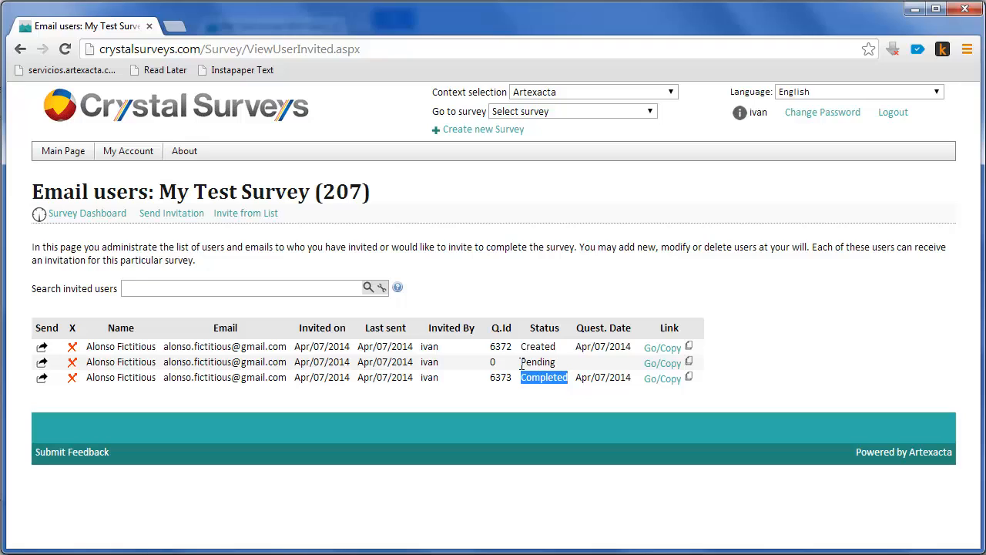
pyautogui.moveTo(522, 363); pyautogui.dragTo(560, 348)
pyautogui.click(539, 378)
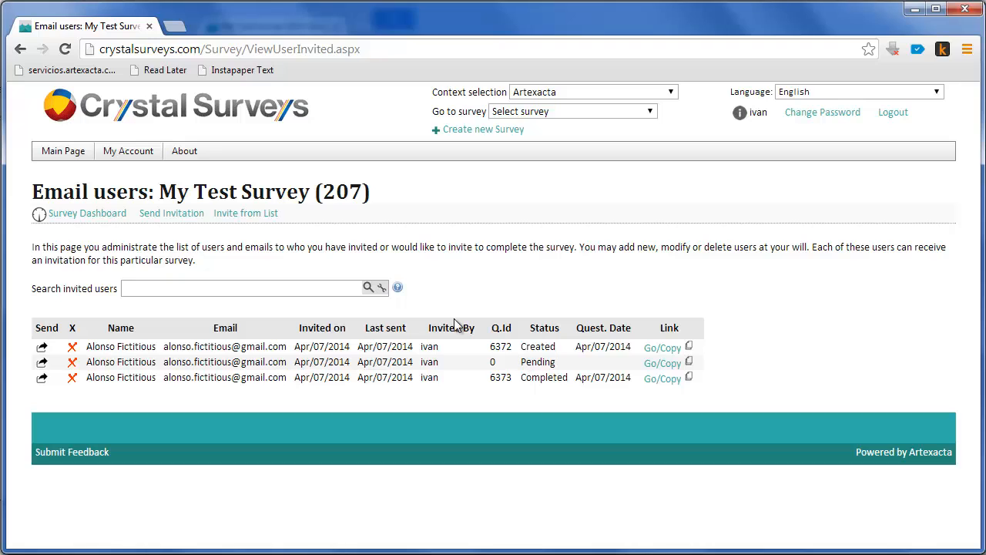
# Open the Invite from List form and check which column names the Excel file must contain.
pyautogui.click(255, 217)
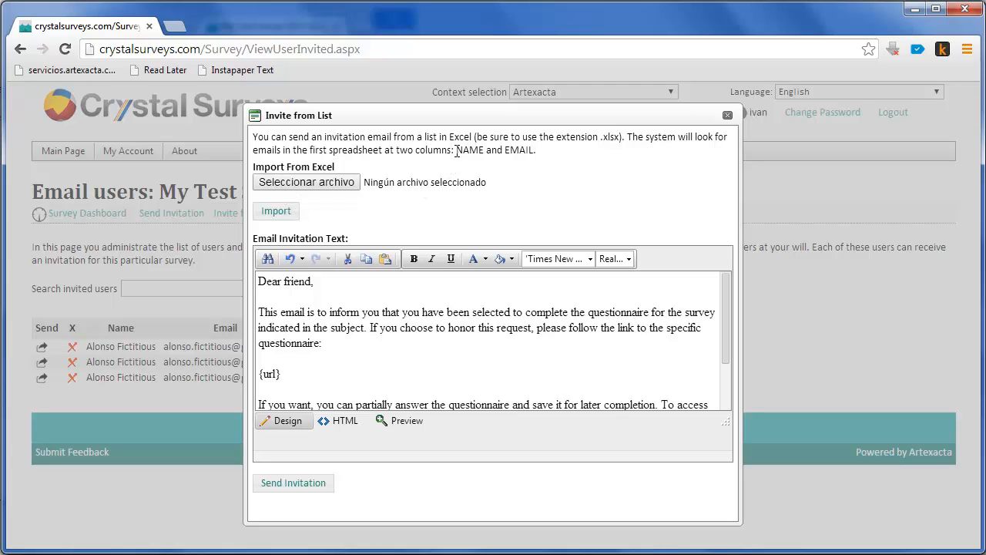
pyautogui.moveTo(456, 150); pyautogui.dragTo(535, 151)
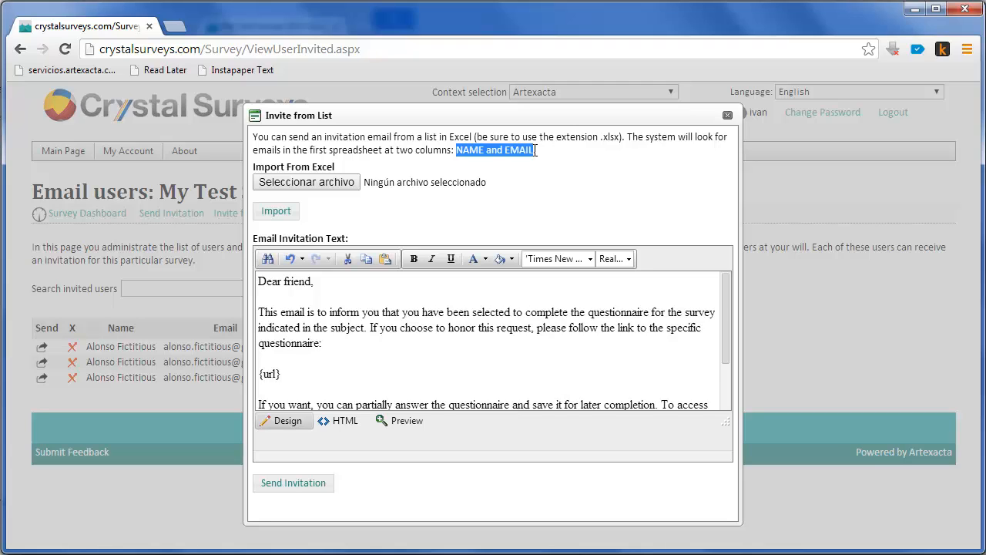
pyautogui.click(390, 201)
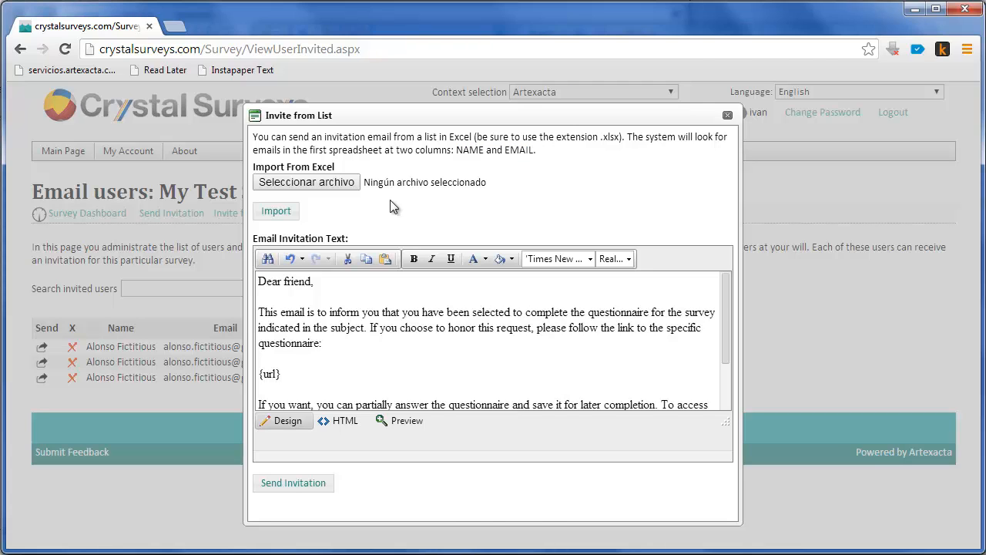
# Switch to Excel to review the NAME and EMAIL columns of Email List.xlsx, and return to the invitation form in the browser.
pyautogui.hotkey('alt', 'Tab')
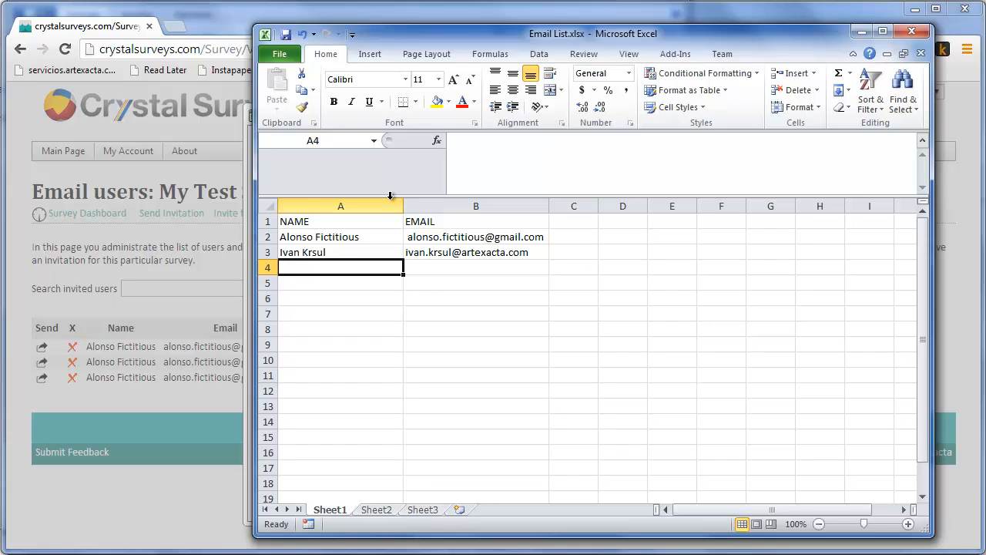
pyautogui.press('alt')
pyautogui.hotkey('alt', 'Tab')
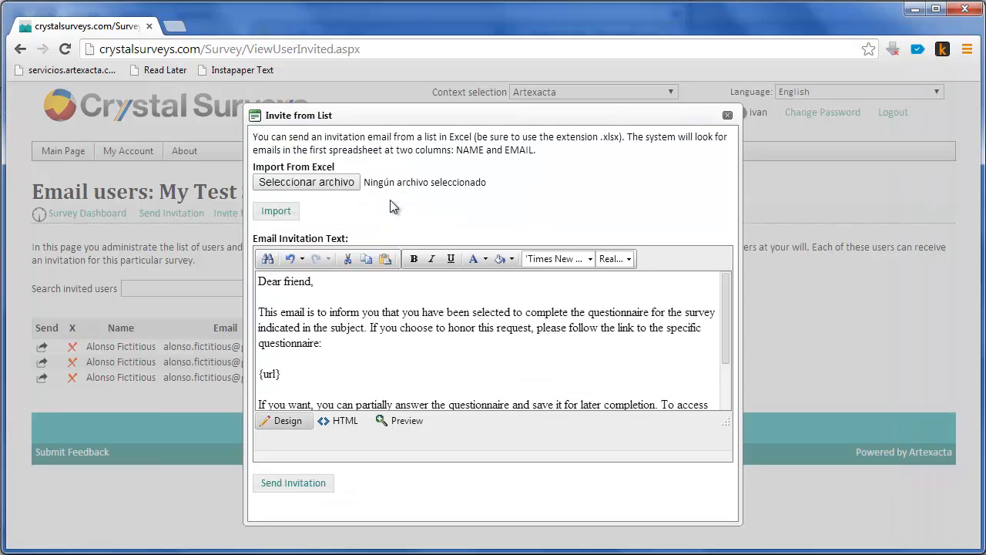
# Choose Email List.xlsx from the Email Deployment folder and import its recipients into the invitation form.
pyautogui.click(384, 183)
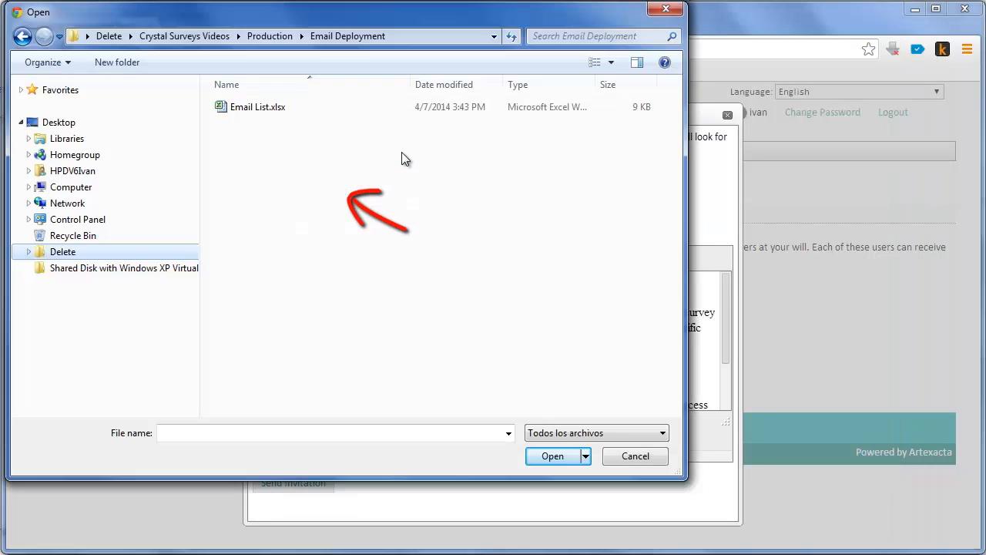
pyautogui.click(281, 115)
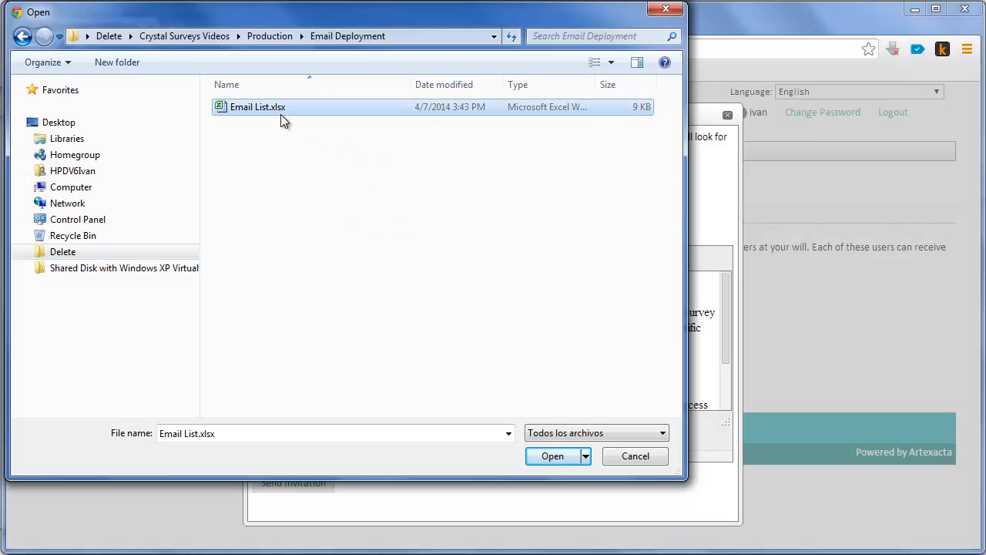
pyautogui.click(544, 461)
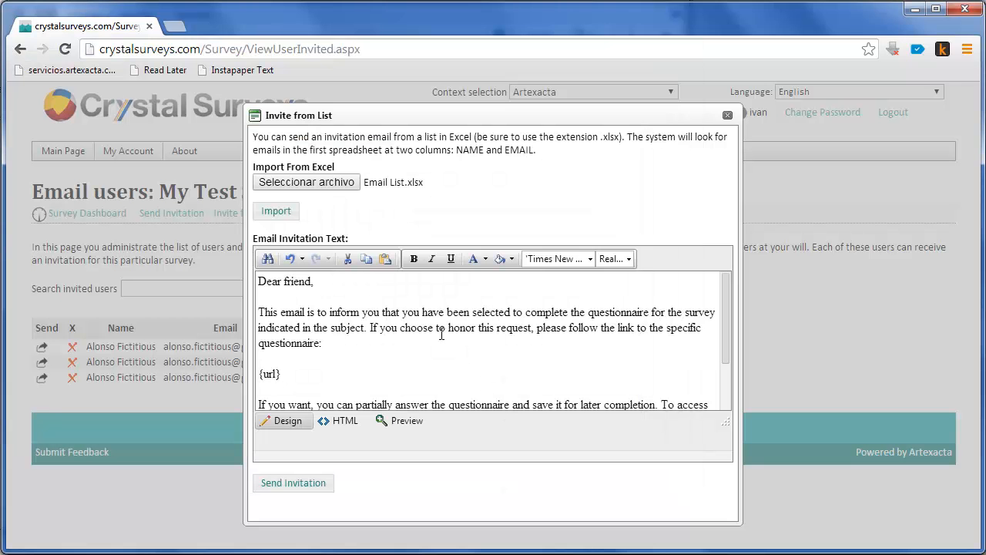
pyautogui.click(276, 211)
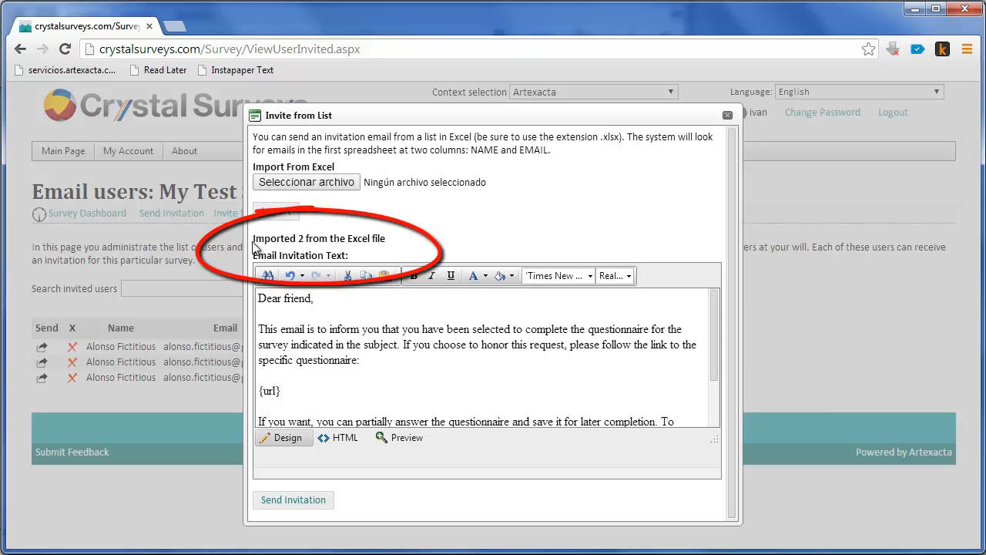
# Check the import message and send the invitation with its existing text to the imported recipients.
pyautogui.moveTo(253, 240)
pyautogui.mouseDown()
pyautogui.moveTo(392, 254)
pyautogui.moveTo(392, 238)
pyautogui.mouseUp()
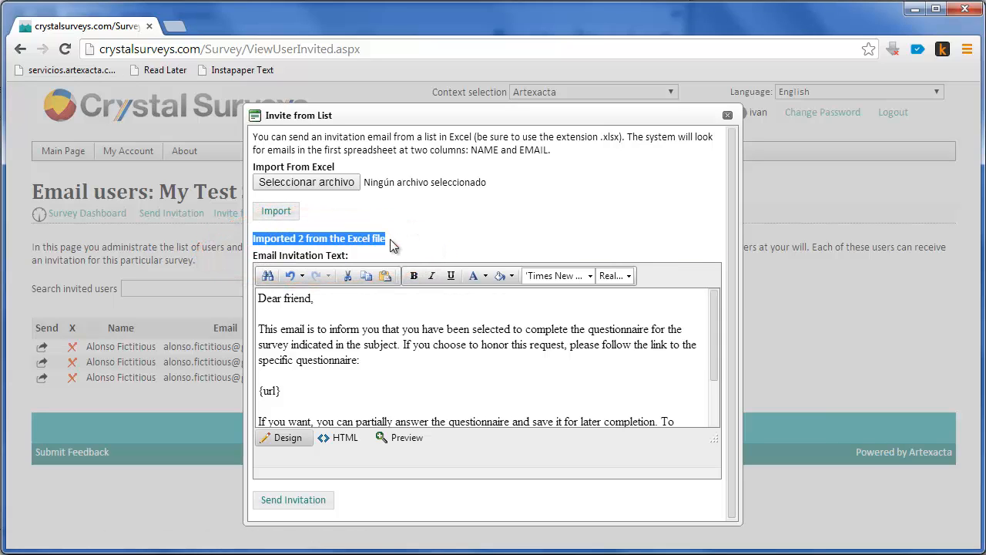
pyautogui.click(390, 239)
pyautogui.click(315, 502)
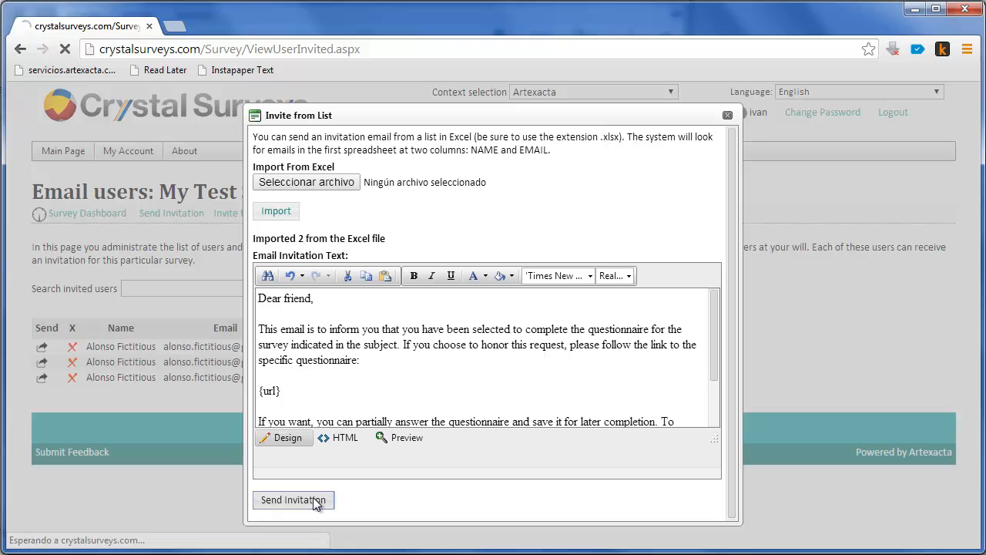